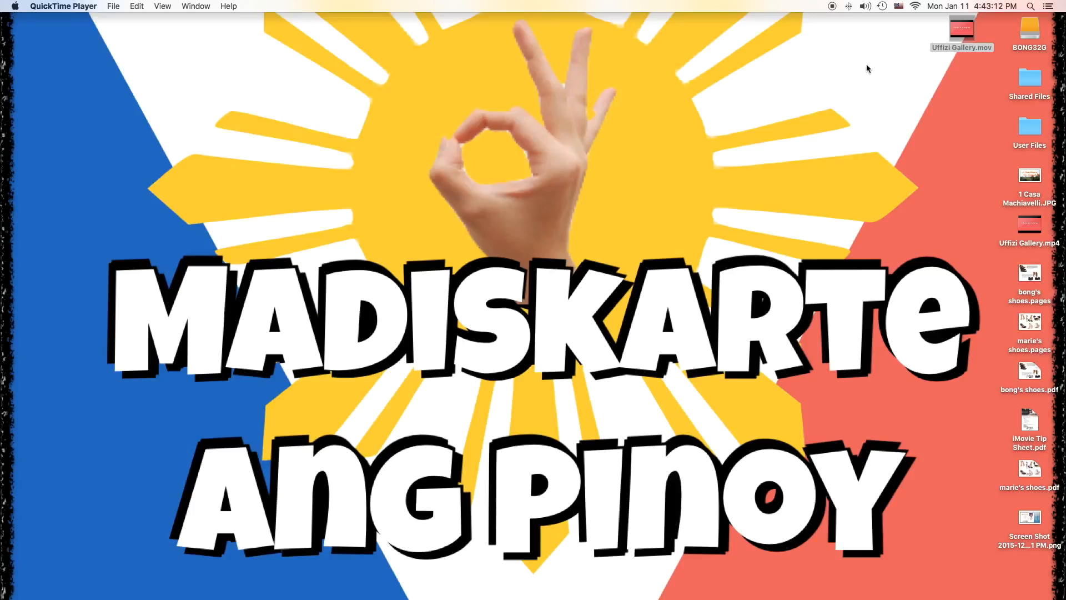
# Preview the Uffizi Gallery.mov video from the desktop in QuickTime Player and close its window.
pyautogui.click(966, 37)
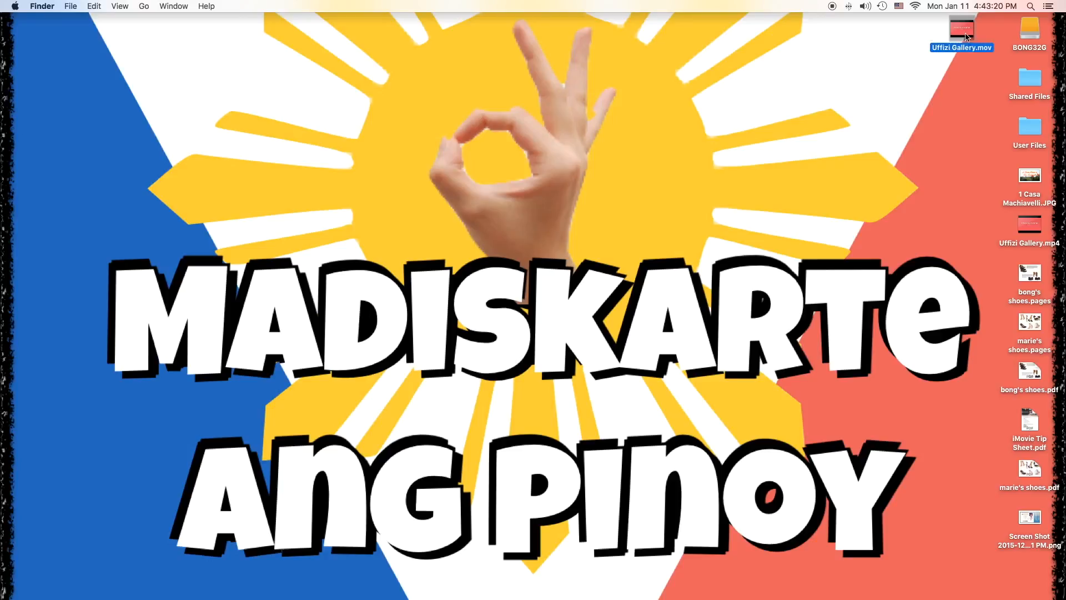
pyautogui.doubleClick(964, 35)
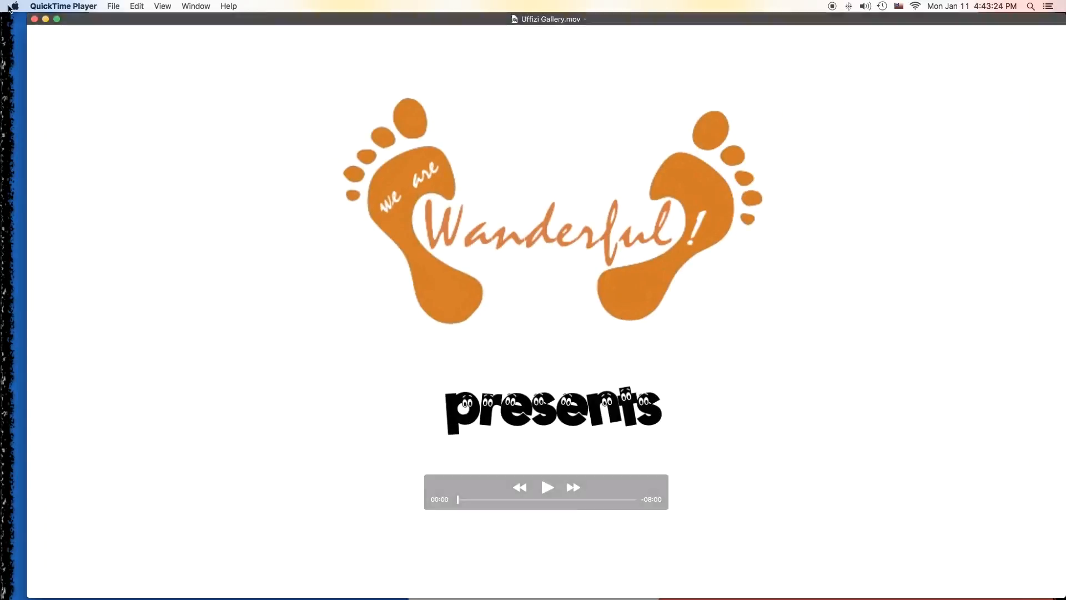
pyautogui.click(34, 20)
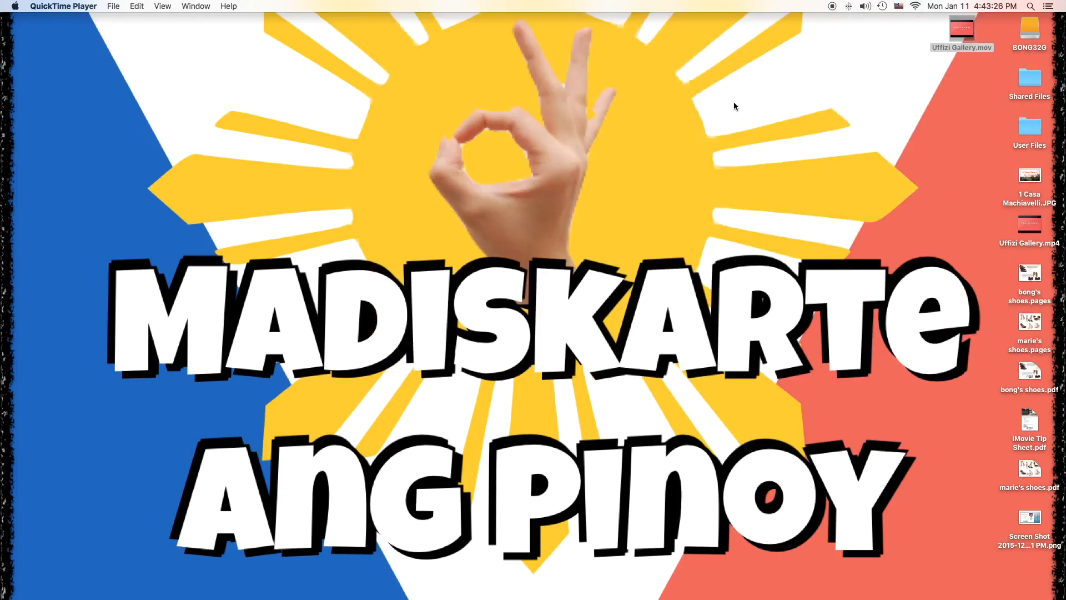
# Check the file size of Uffizi Gallery.mov in its file information and close the information window.
pyautogui.click(961, 38)
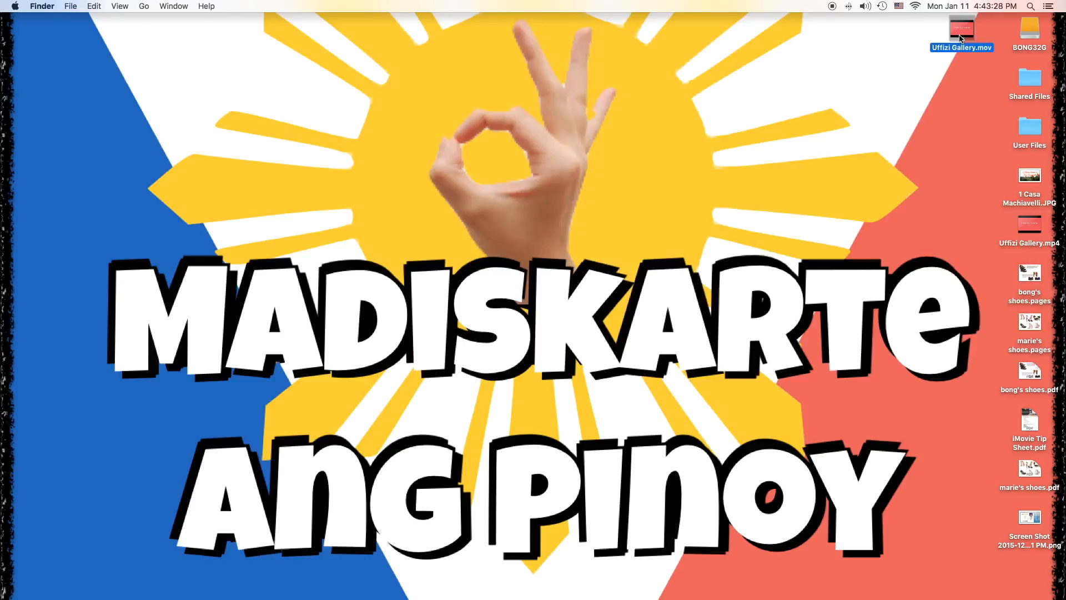
pyautogui.press('super+i')
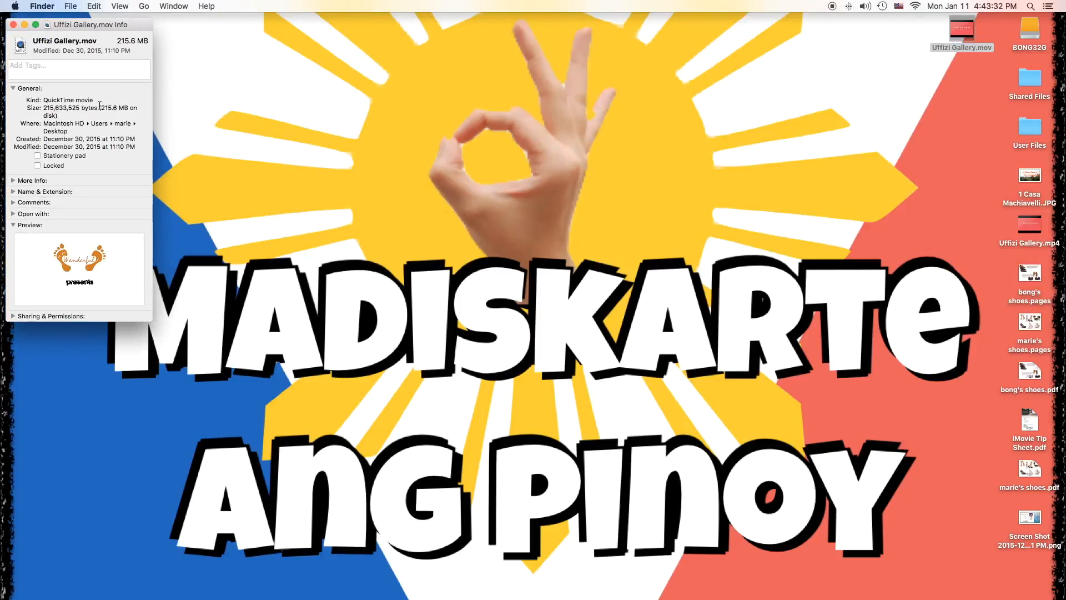
pyautogui.rightClick(116, 108)
pyautogui.click(103, 104)
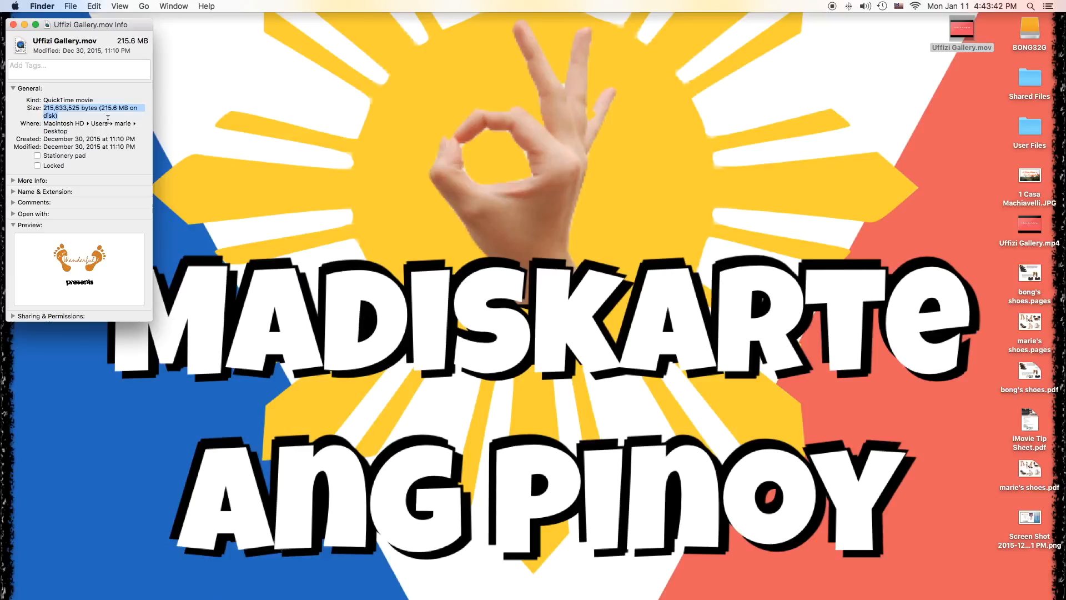
pyautogui.click(13, 25)
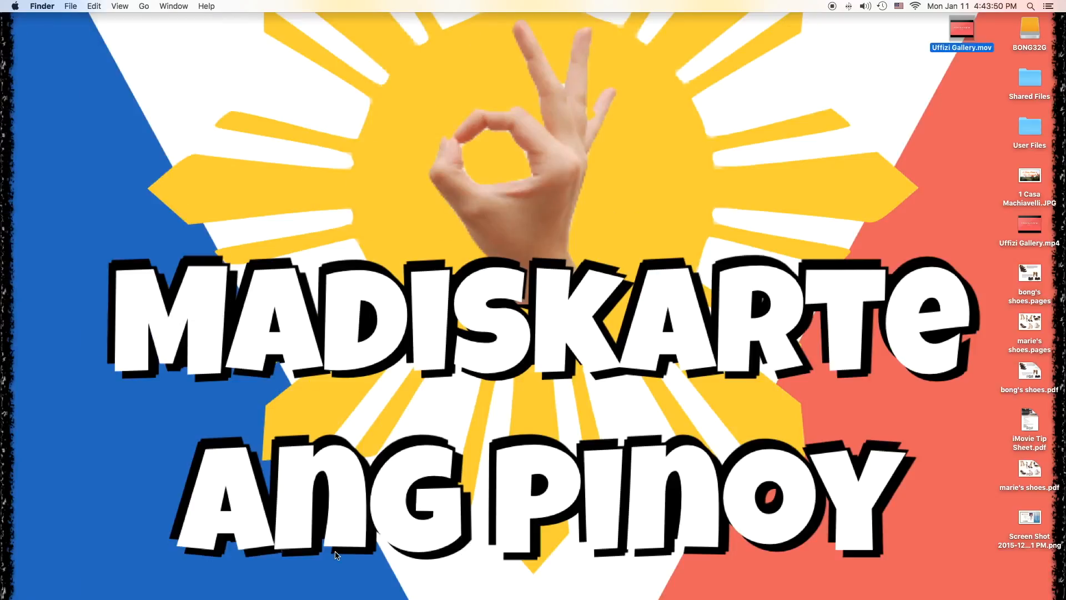
# Switch to Safari, search Google for "handbrake" and open the official HandBrake website to read about the program.
pyautogui.moveTo(305, 591)
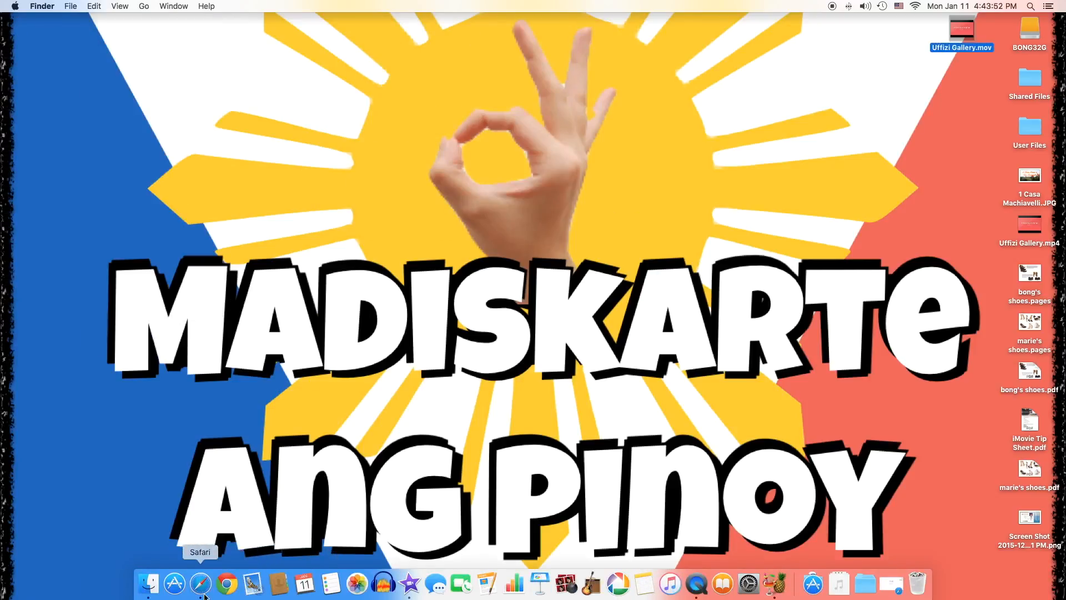
pyautogui.click(889, 586)
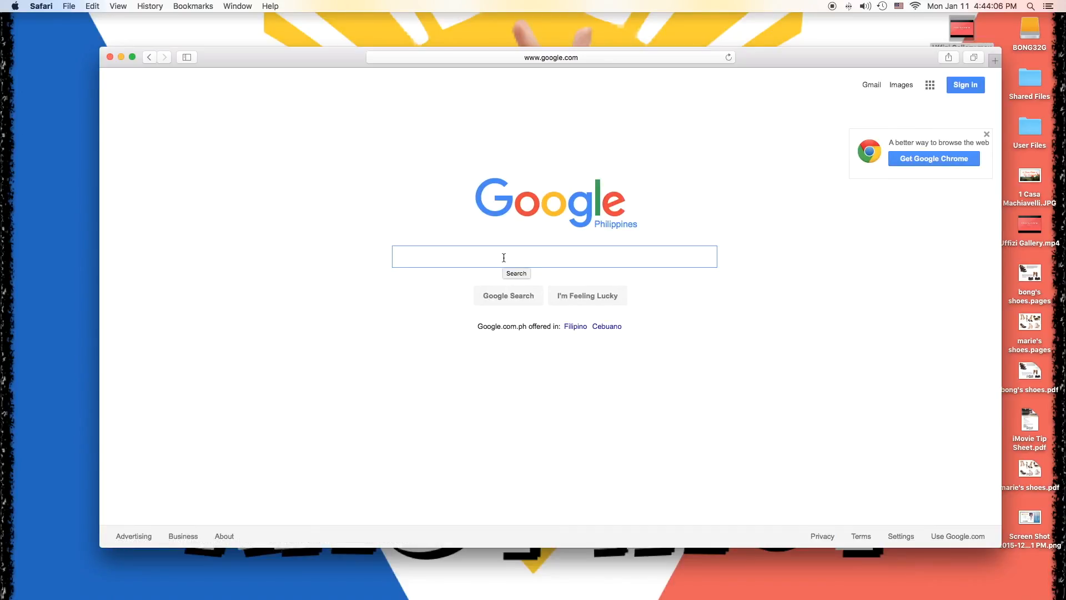
pyautogui.write('handbrake')
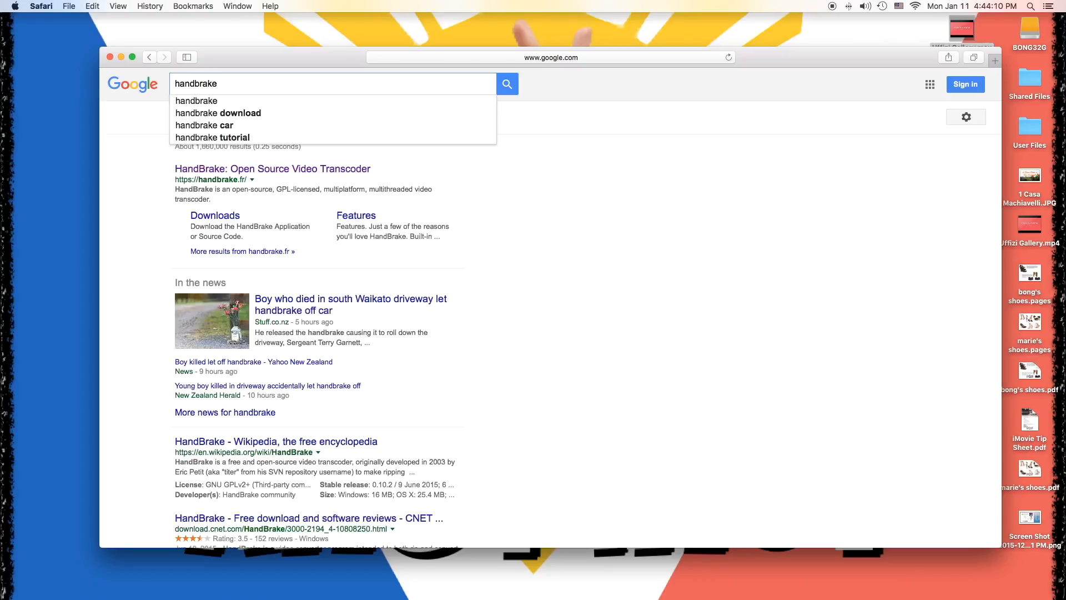
pyautogui.press('Return')
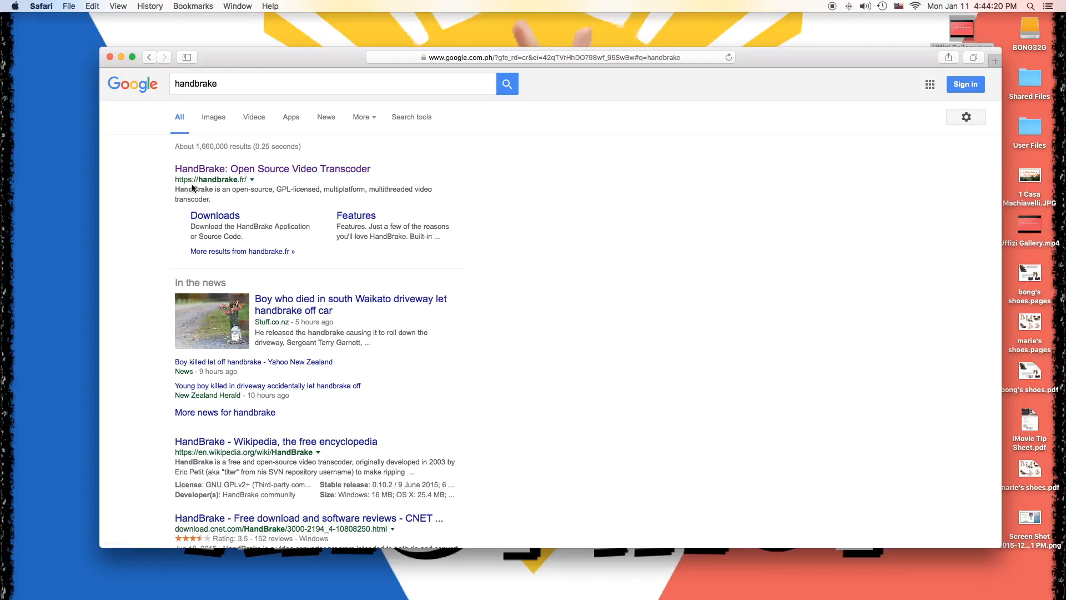
pyautogui.click(242, 170)
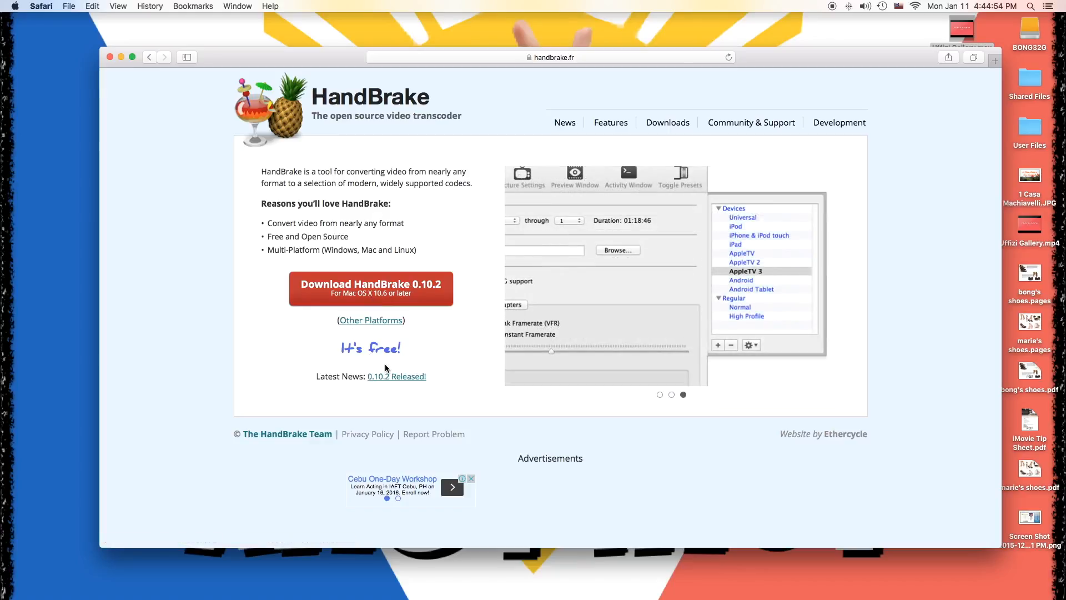
pyautogui.moveTo(332, 350); pyautogui.dragTo(404, 351)
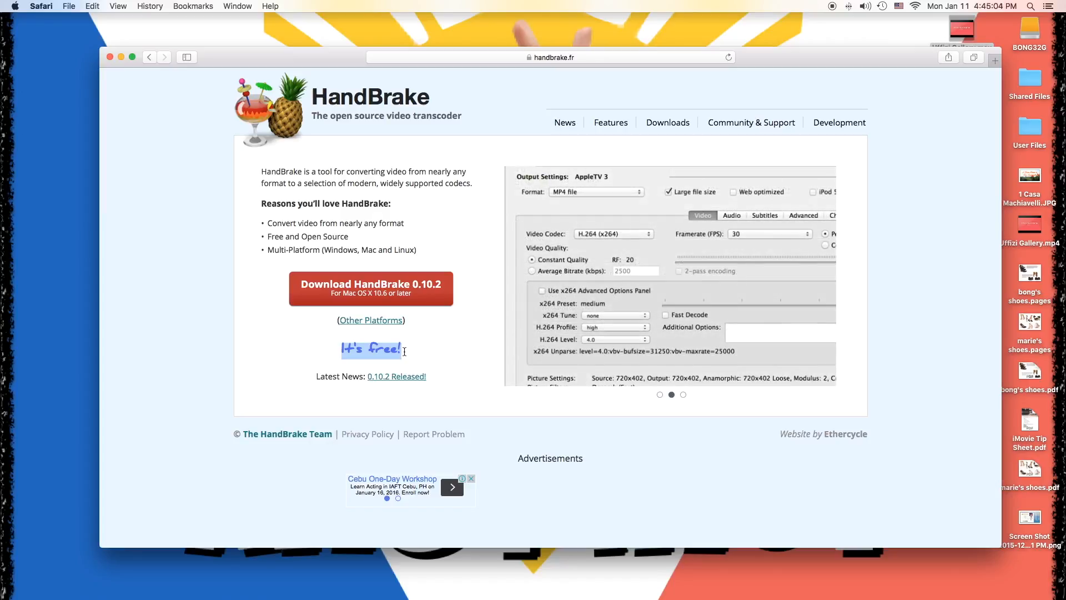
pyautogui.click(450, 351)
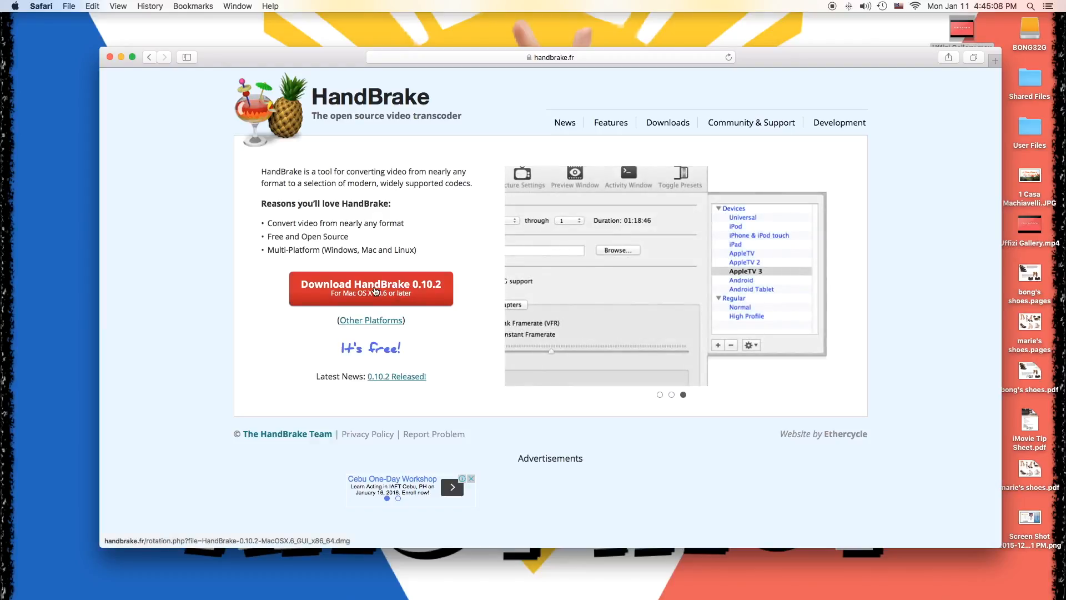
# Start the HandBrake 0.10.2 download for Mac OS X, cancel and clear it, and close the browser window.
pyautogui.click(375, 291)
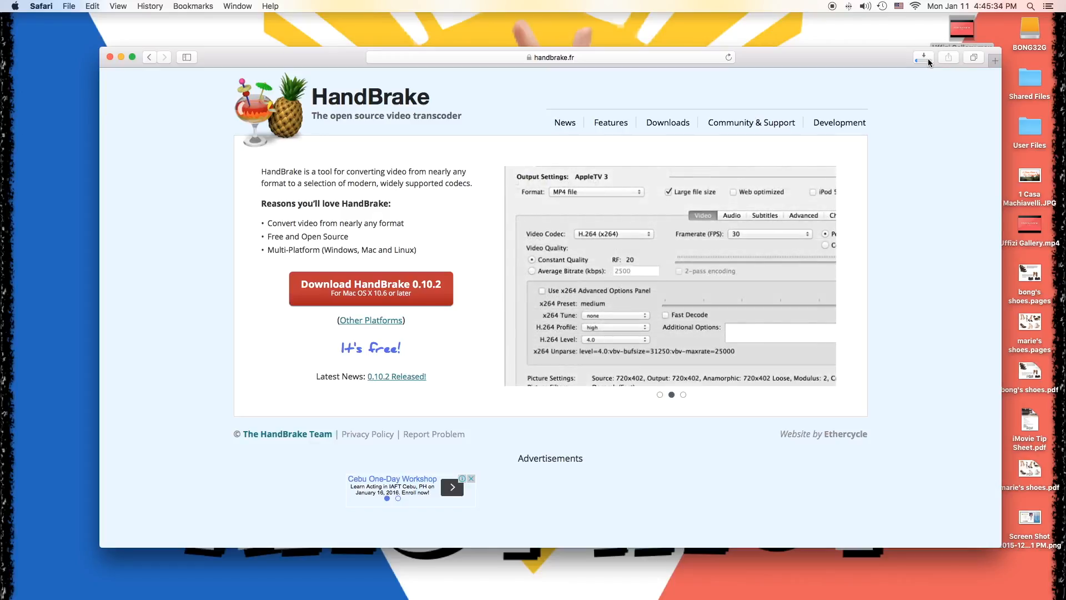
pyautogui.click(929, 61)
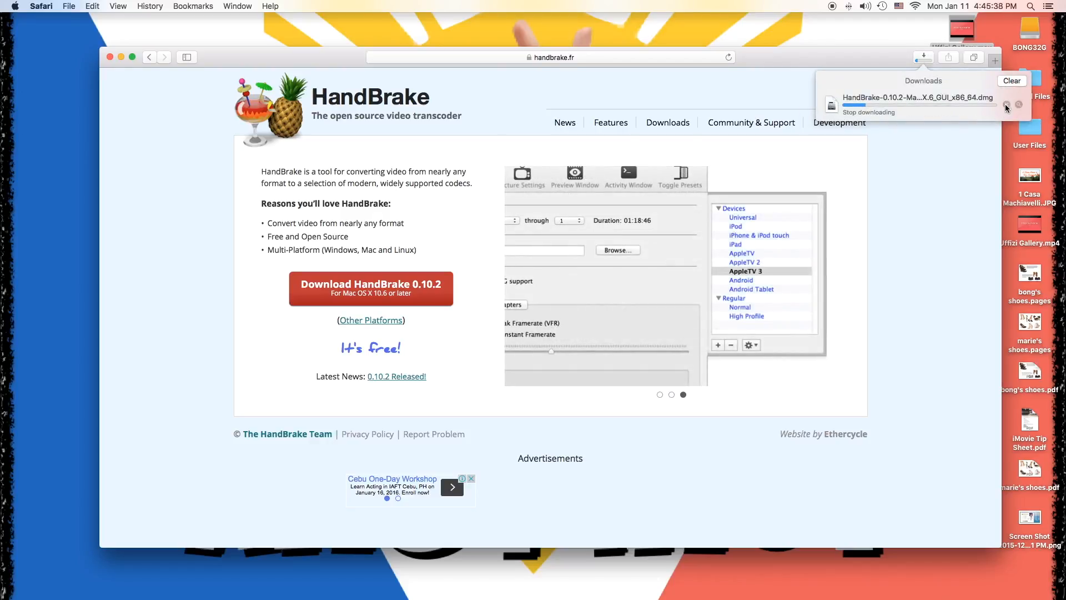
pyautogui.click(1006, 105)
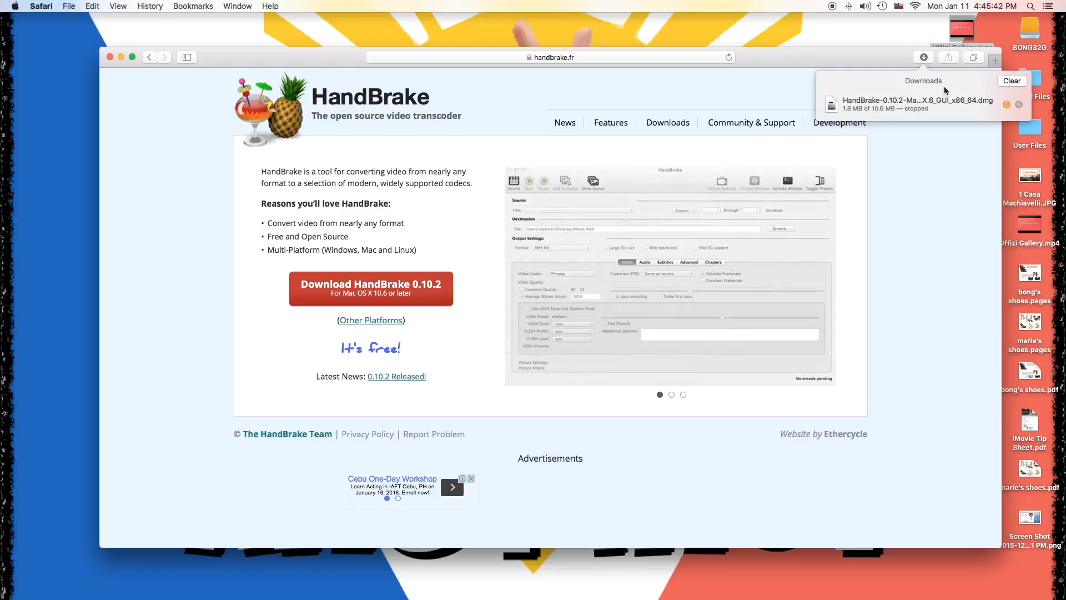
pyautogui.click(1006, 82)
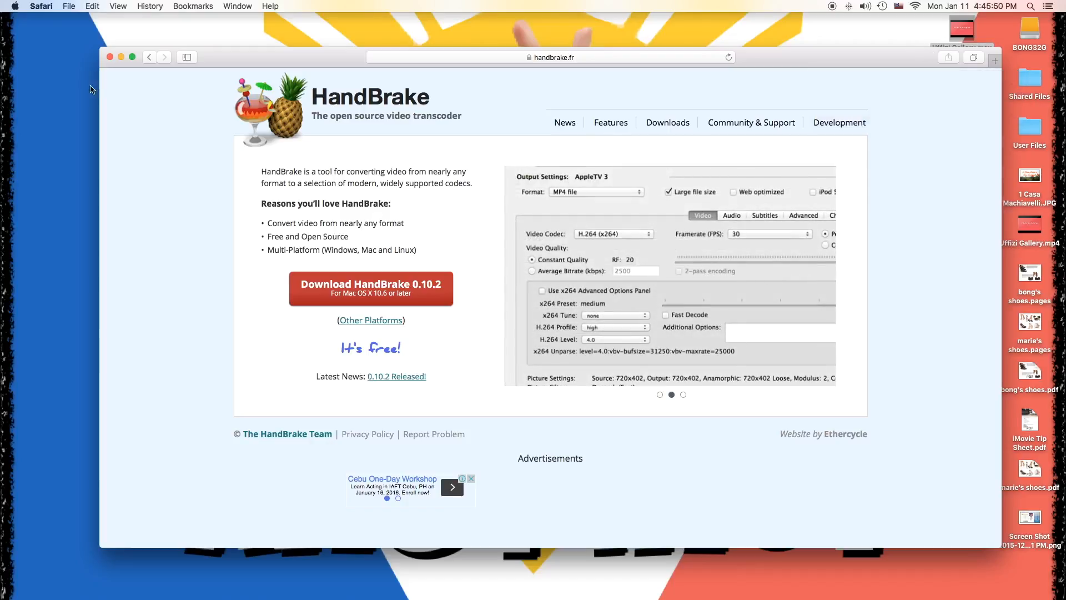
pyautogui.click(110, 58)
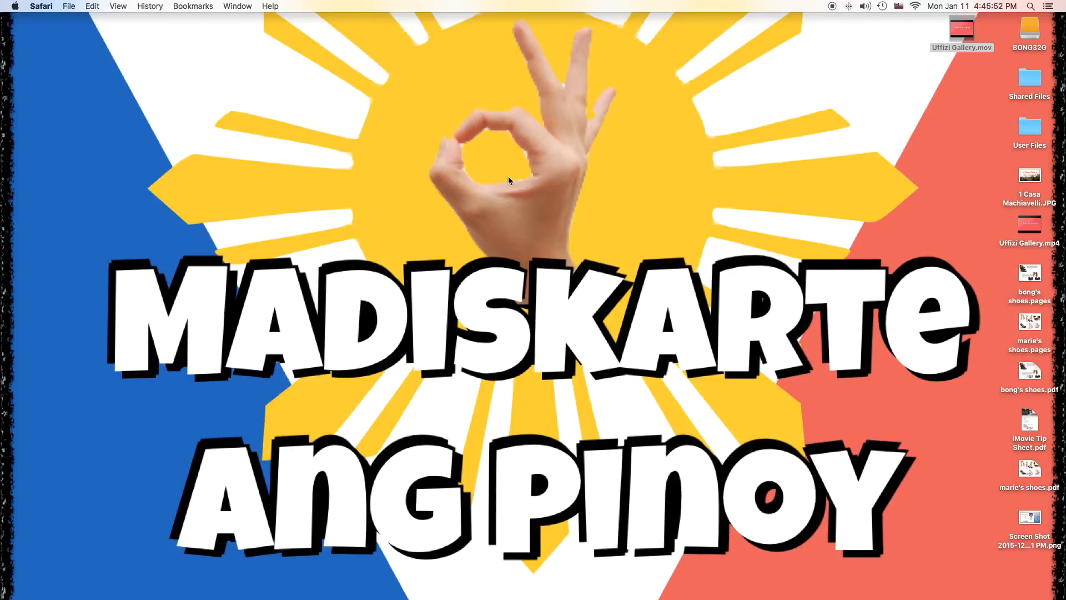
# Launch HandBrake.app from the Handbrake folder in Applications.
pyautogui.moveTo(822, 587)
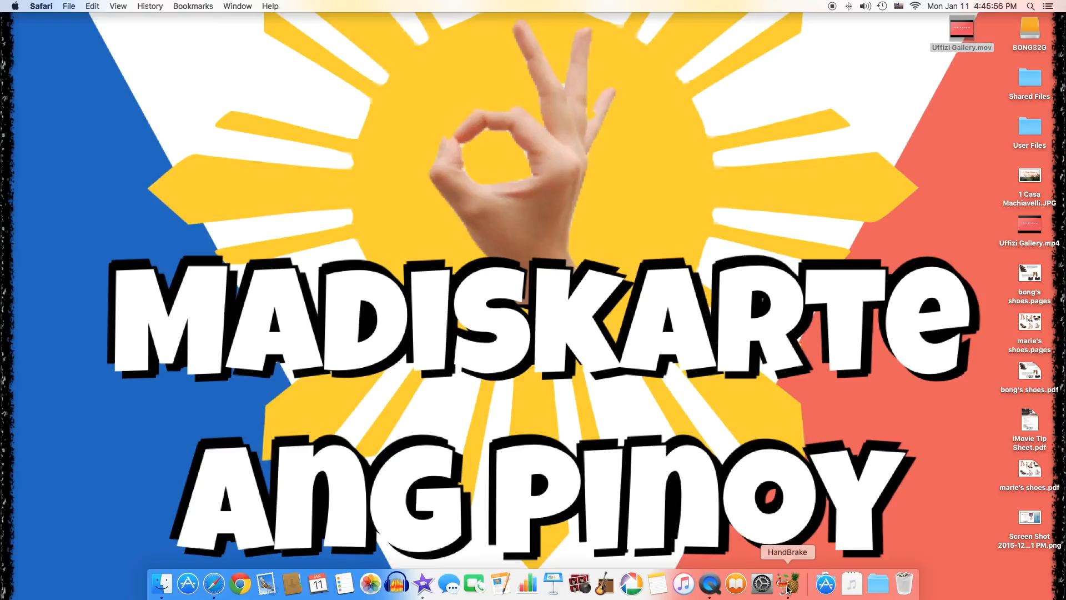
pyautogui.click(831, 584)
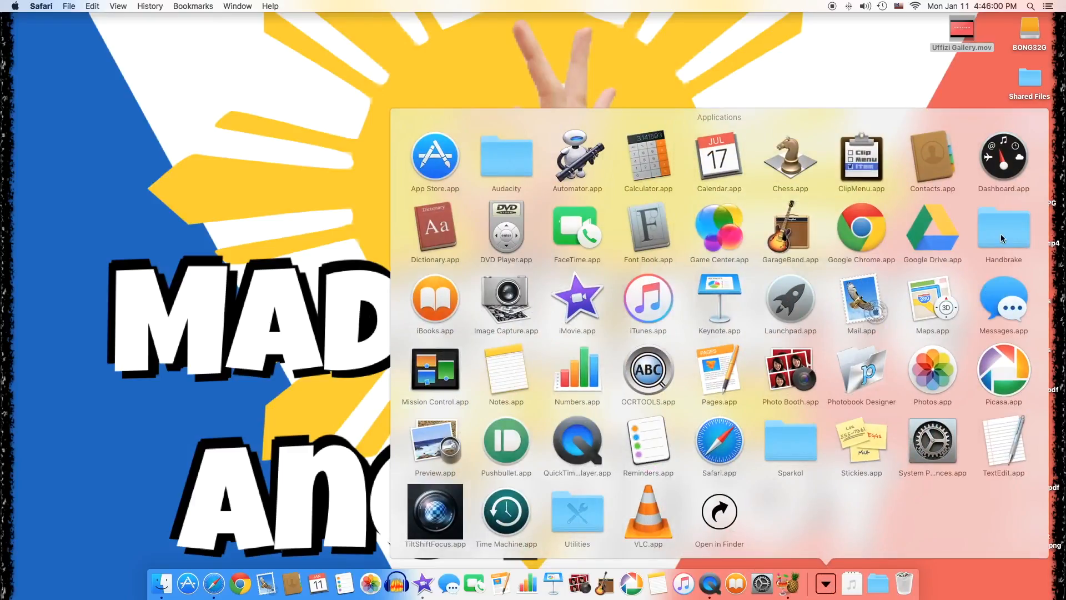
pyautogui.click(1000, 236)
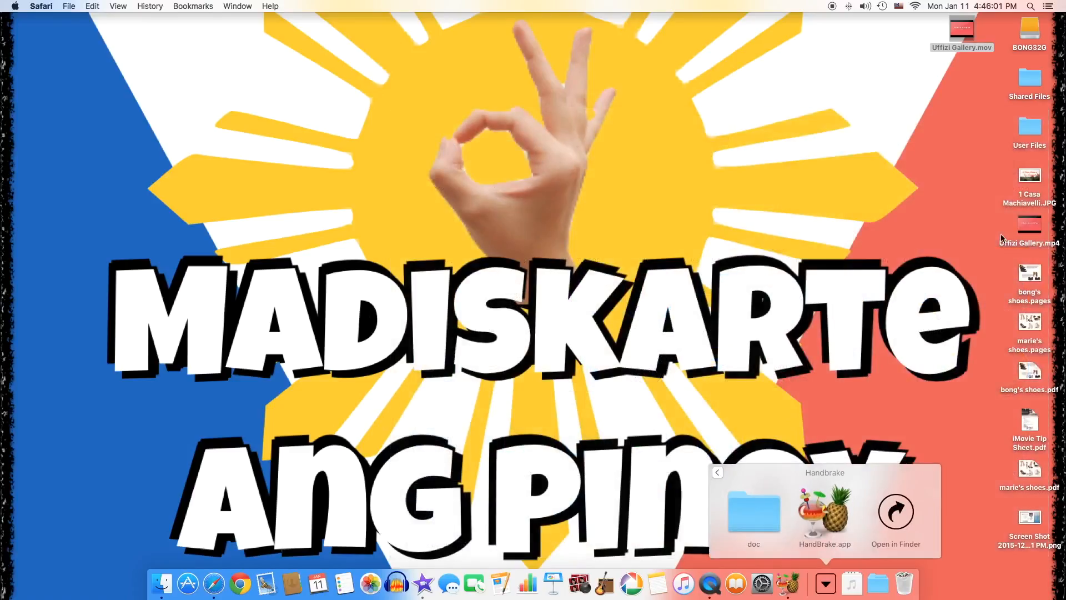
pyautogui.click(822, 520)
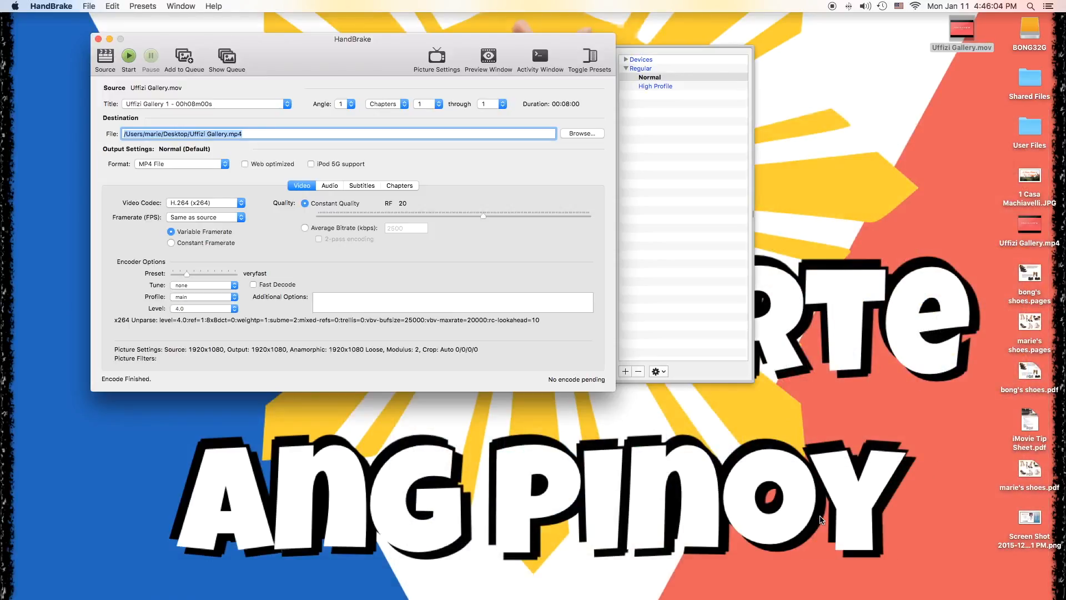
# Load Uffizi Gallery.mov from the Desktop as the source video for conversion.
pyautogui.click(106, 60)
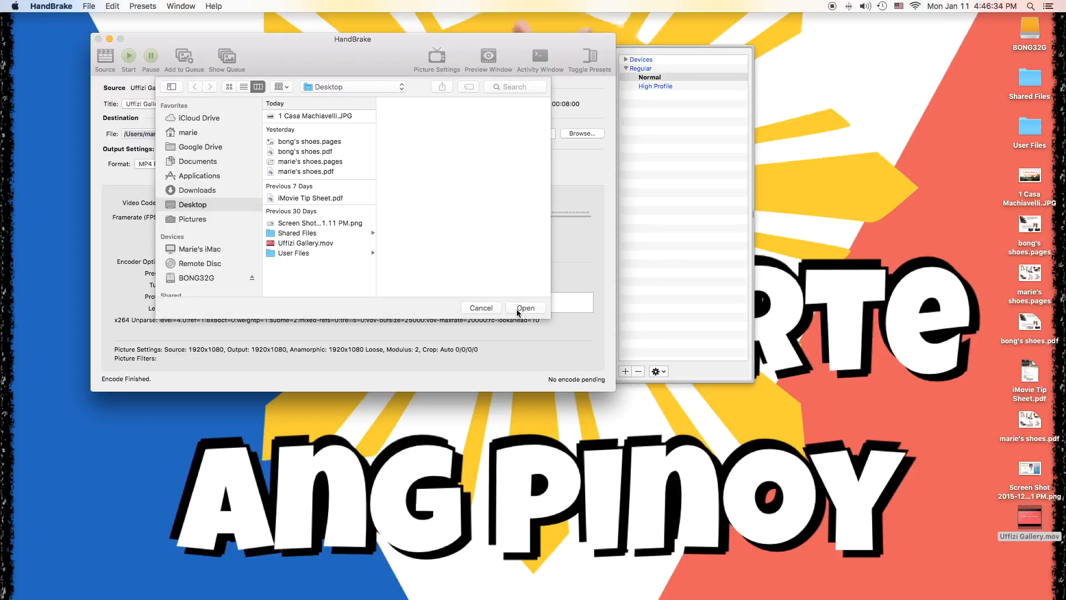
pyautogui.click(291, 244)
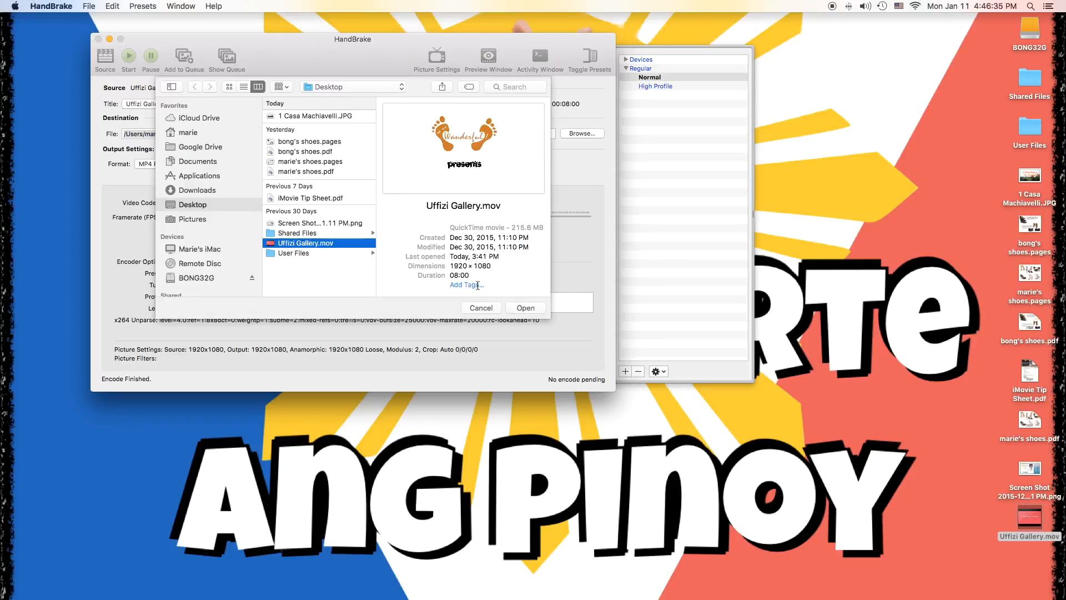
pyautogui.click(525, 310)
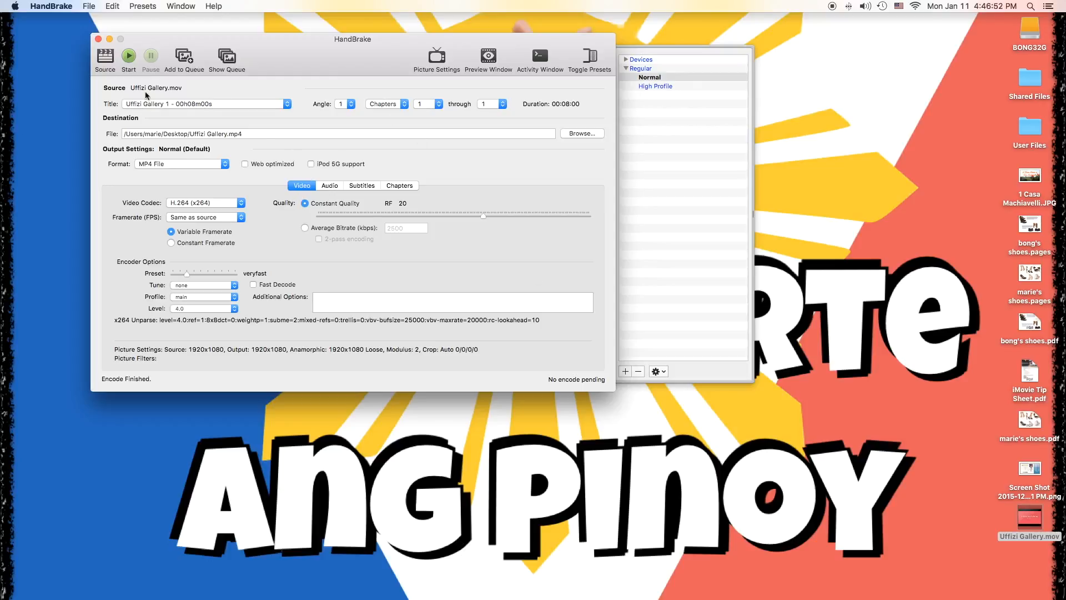
# Encode the loaded video to Uffizi Gallery.mp4 on the Desktop using the Normal preset and close the HandBrake window.
pyautogui.click(128, 56)
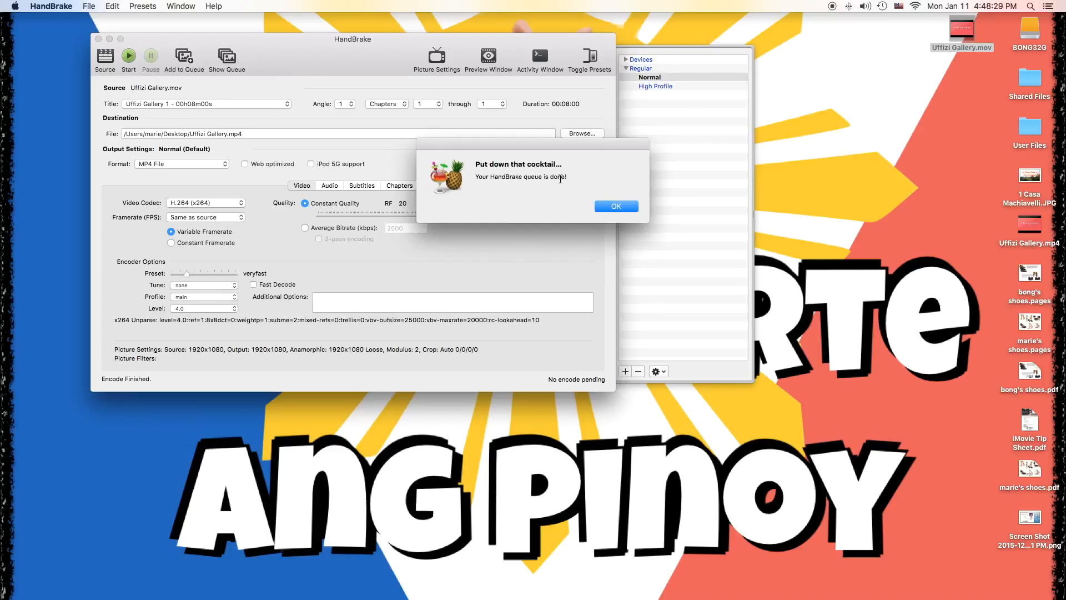
pyautogui.click(606, 207)
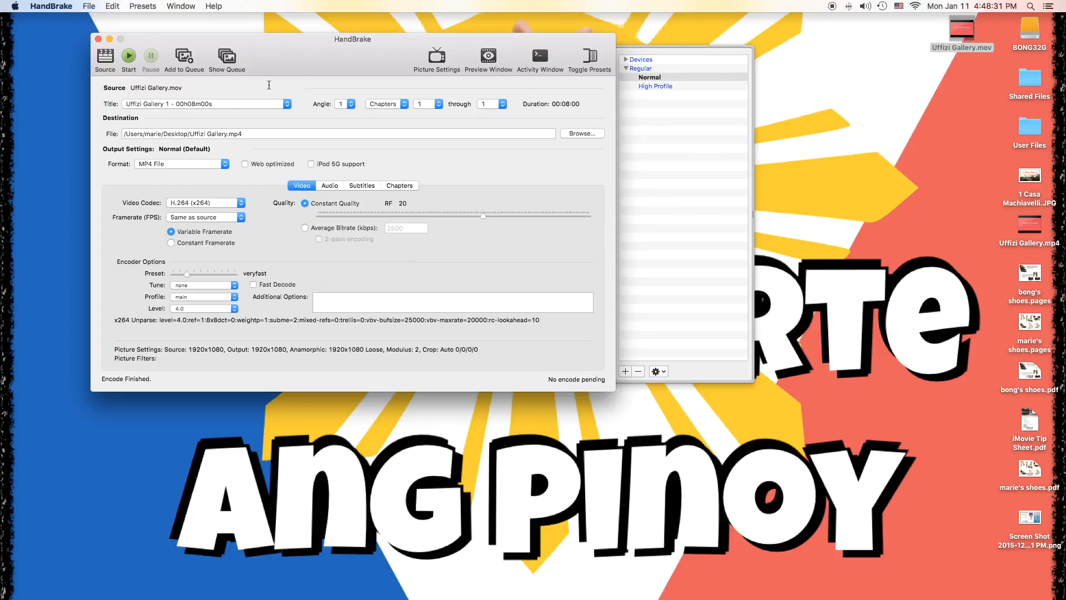
pyautogui.click(98, 39)
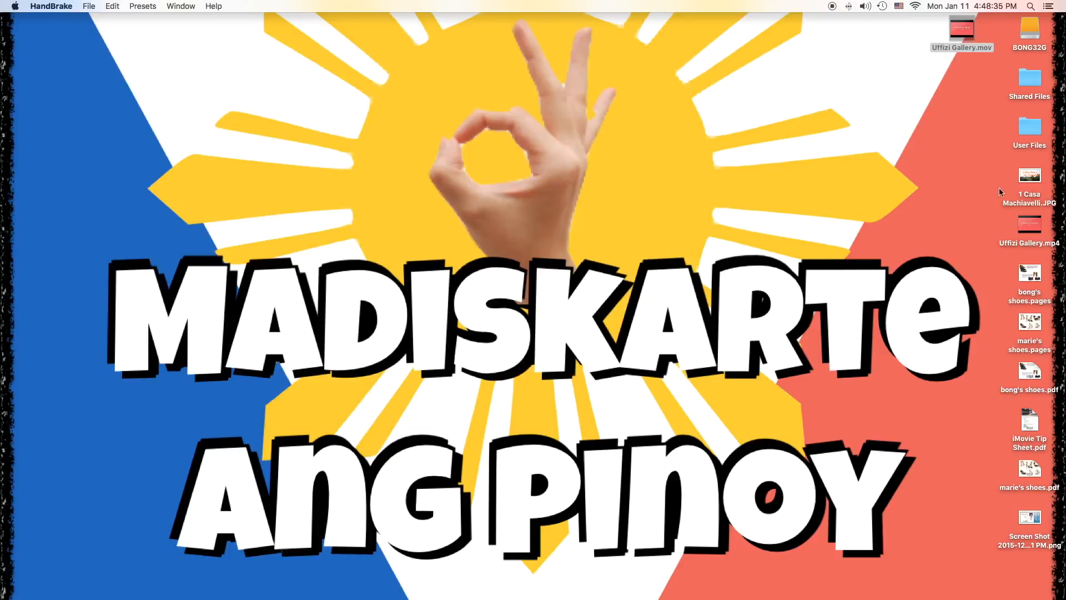
# Open the file information of the original Uffizi Gallery.mov and highlight its file size for comparison.
pyautogui.click(963, 33)
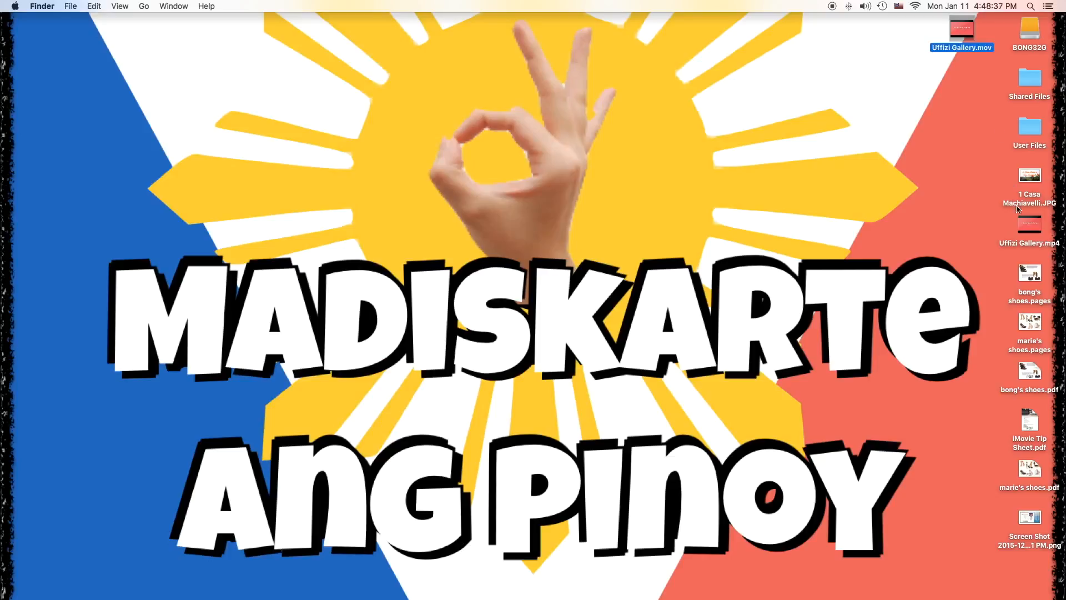
pyautogui.click(1033, 232)
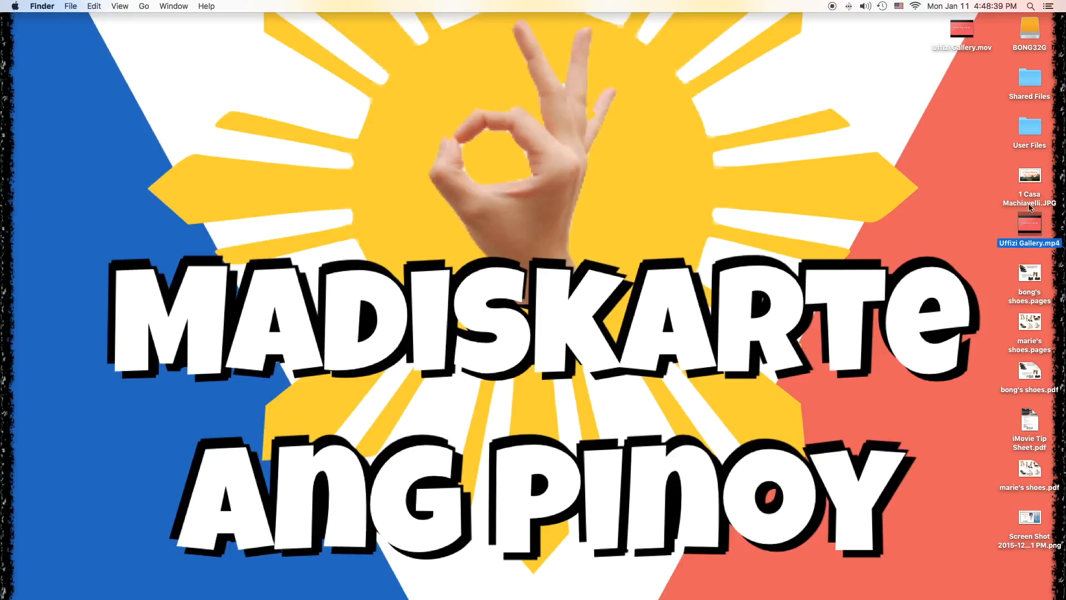
pyautogui.click(957, 32)
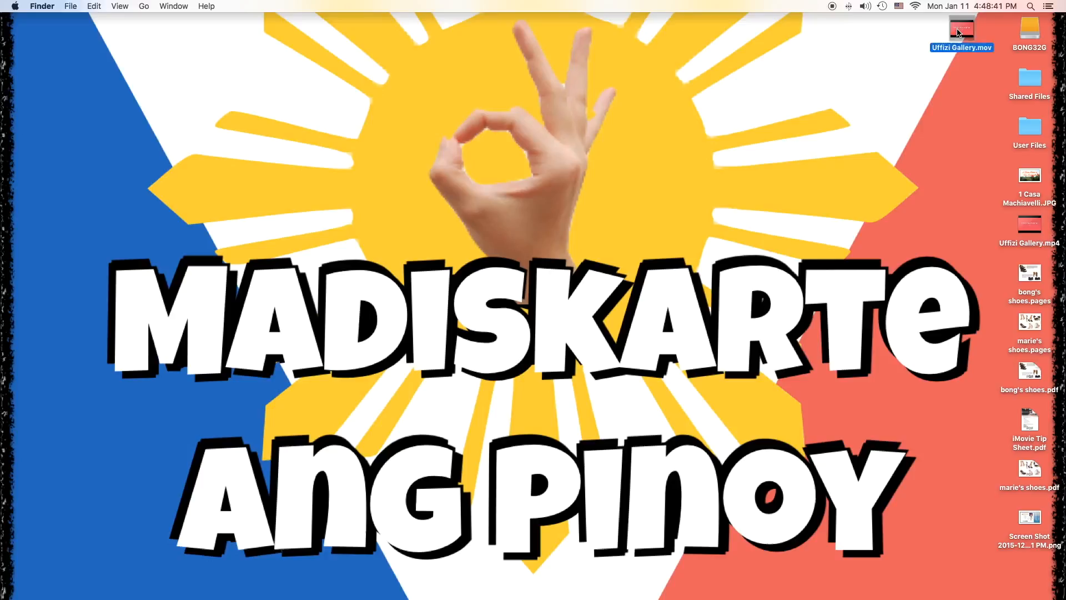
pyautogui.press('super+i')
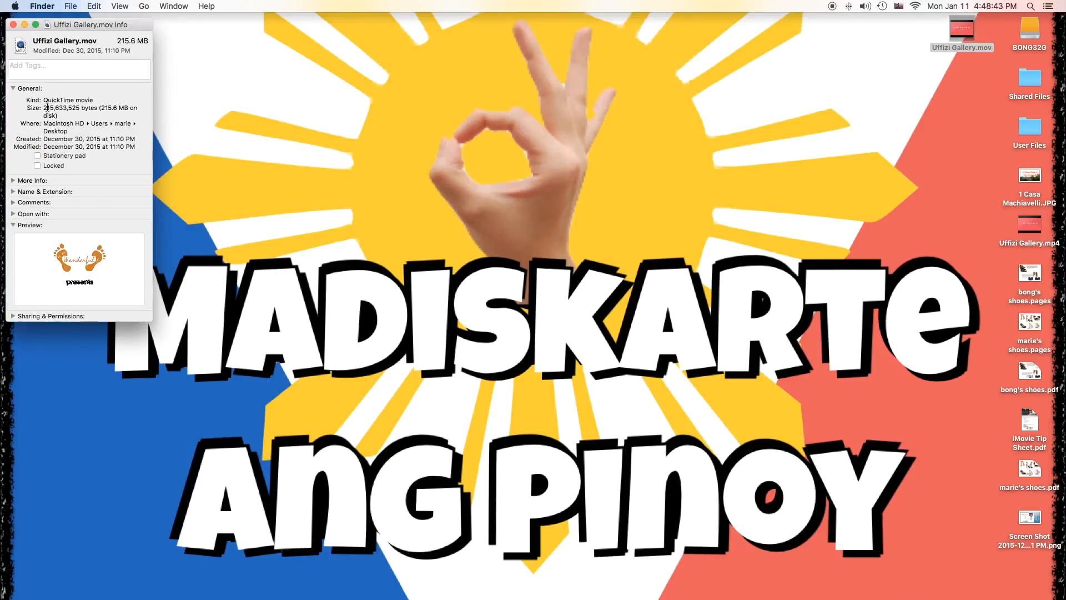
pyautogui.moveTo(45, 106); pyautogui.dragTo(57, 115)
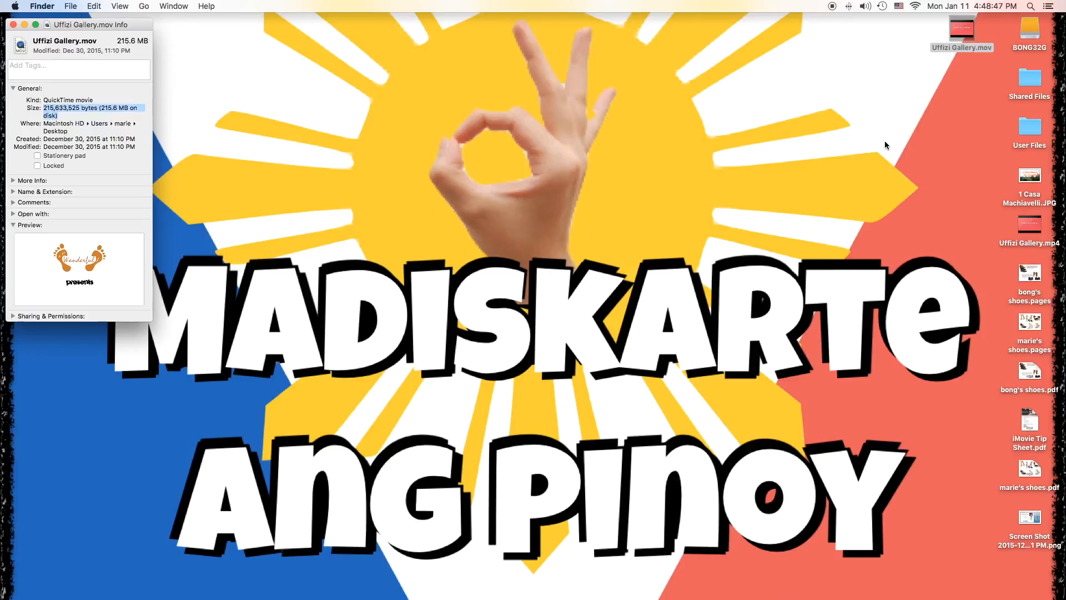
# Open the file information of the converted Uffizi Gallery.mp4 beside the original's and highlight its file size.
pyautogui.click(1030, 226)
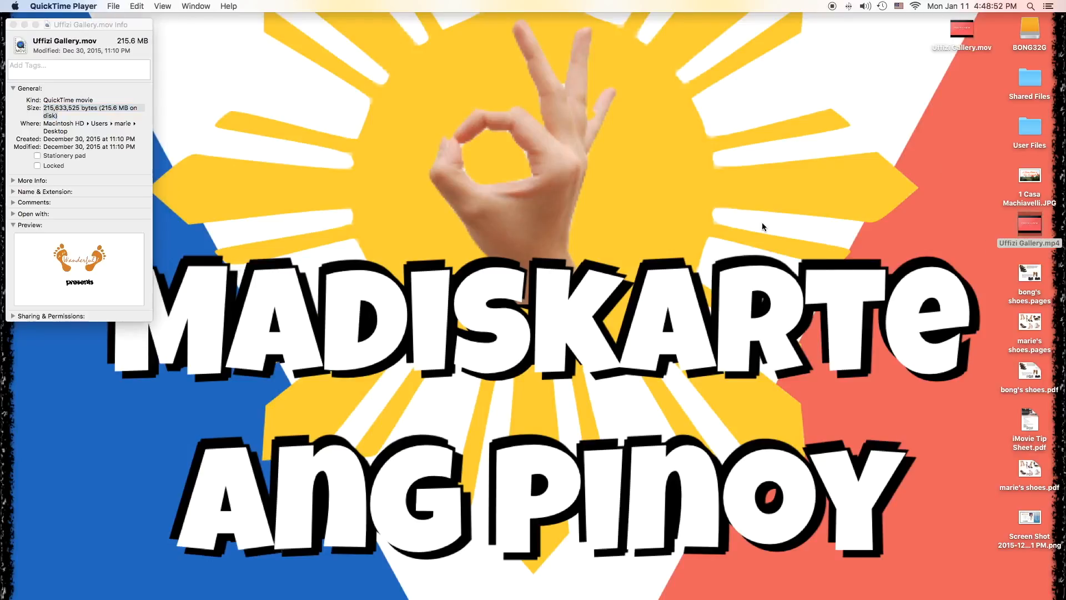
pyautogui.click(1029, 230)
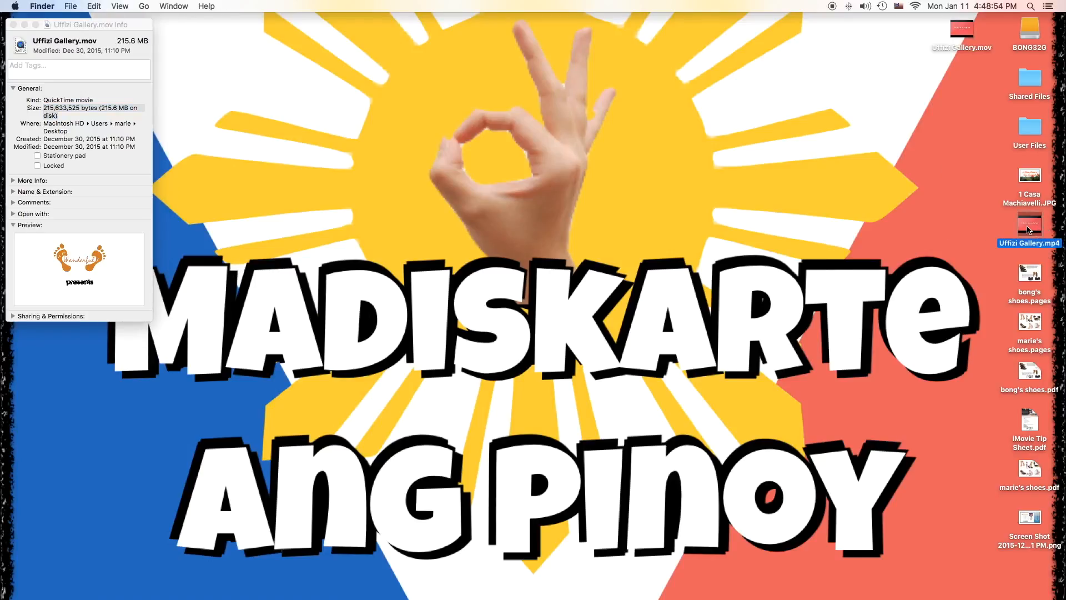
pyautogui.press('super+i')
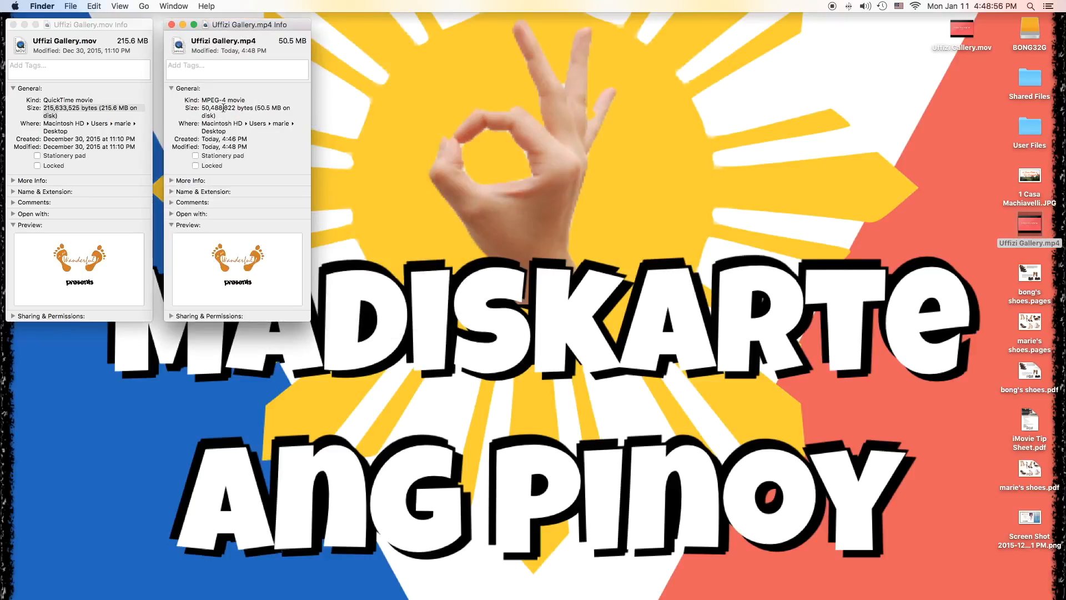
pyautogui.moveTo(203, 108); pyautogui.dragTo(219, 115)
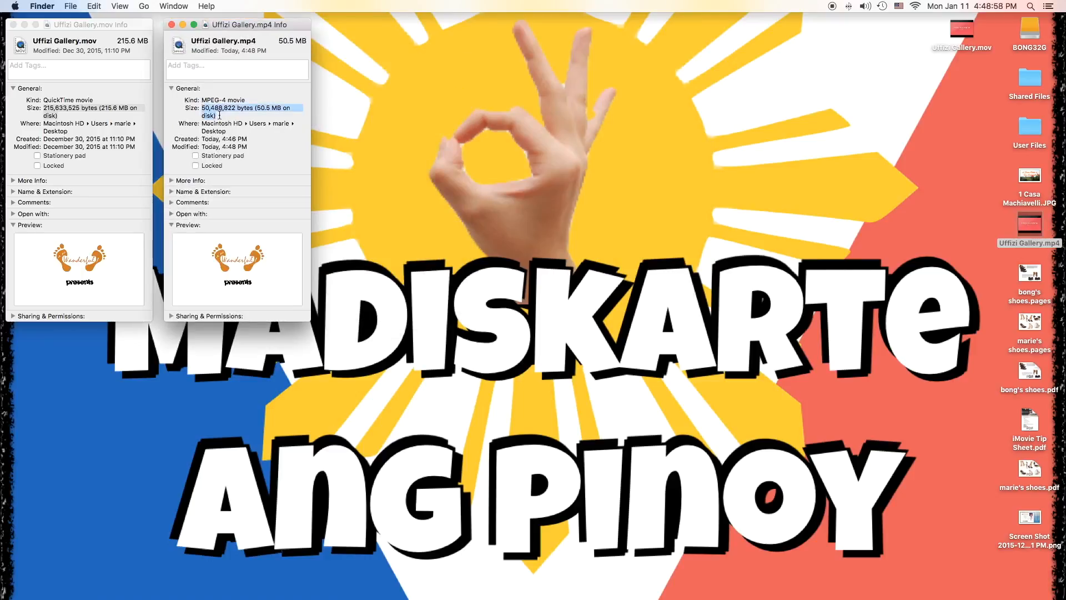